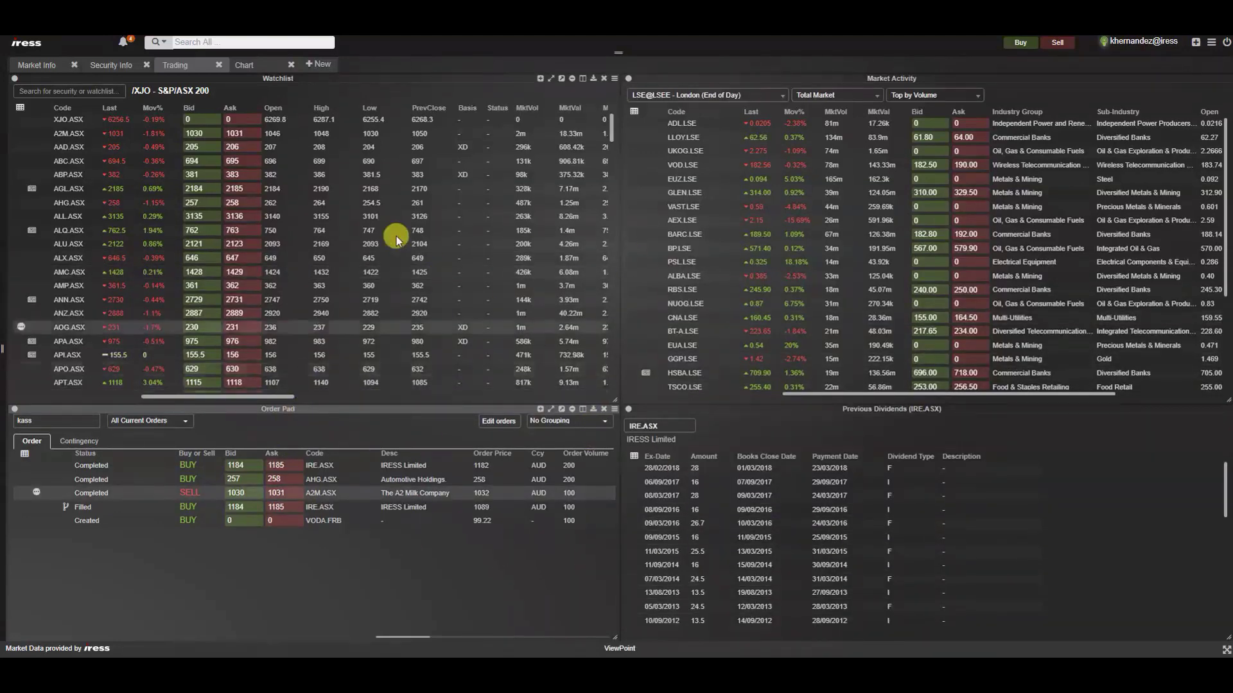
- Open the Watchlist's Configure Table and close it with Save Changes, leaving the columns unchanged
click(20, 108)
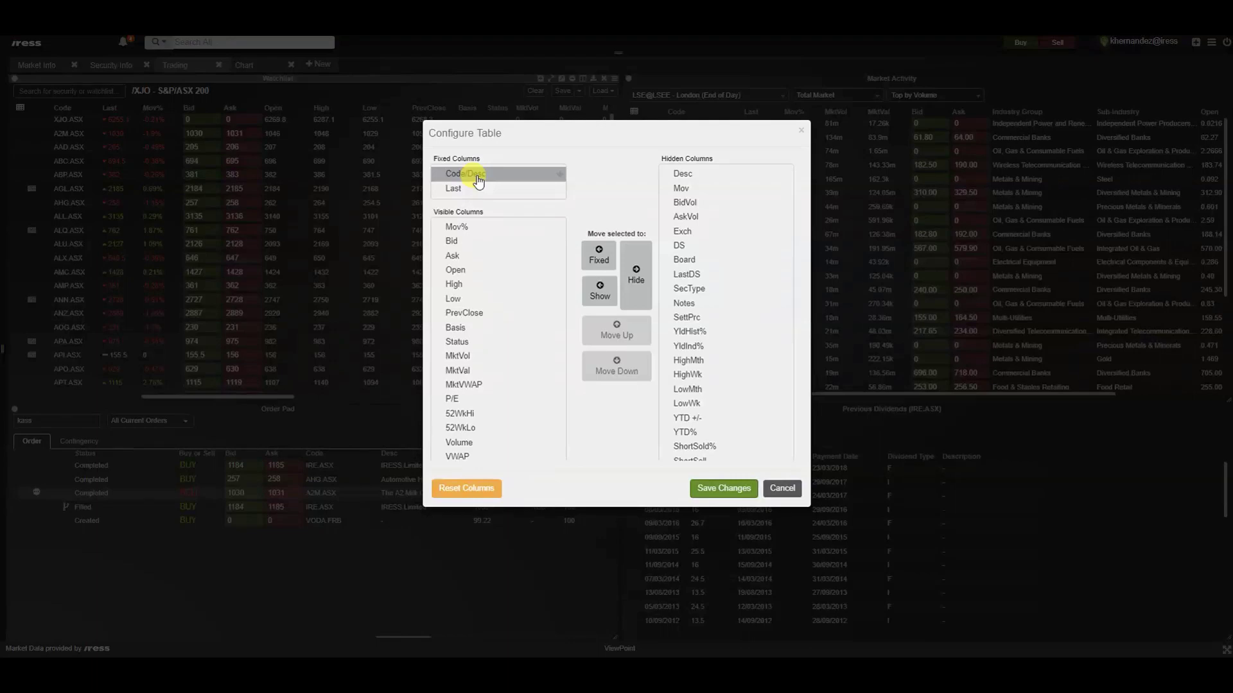
click(723, 489)
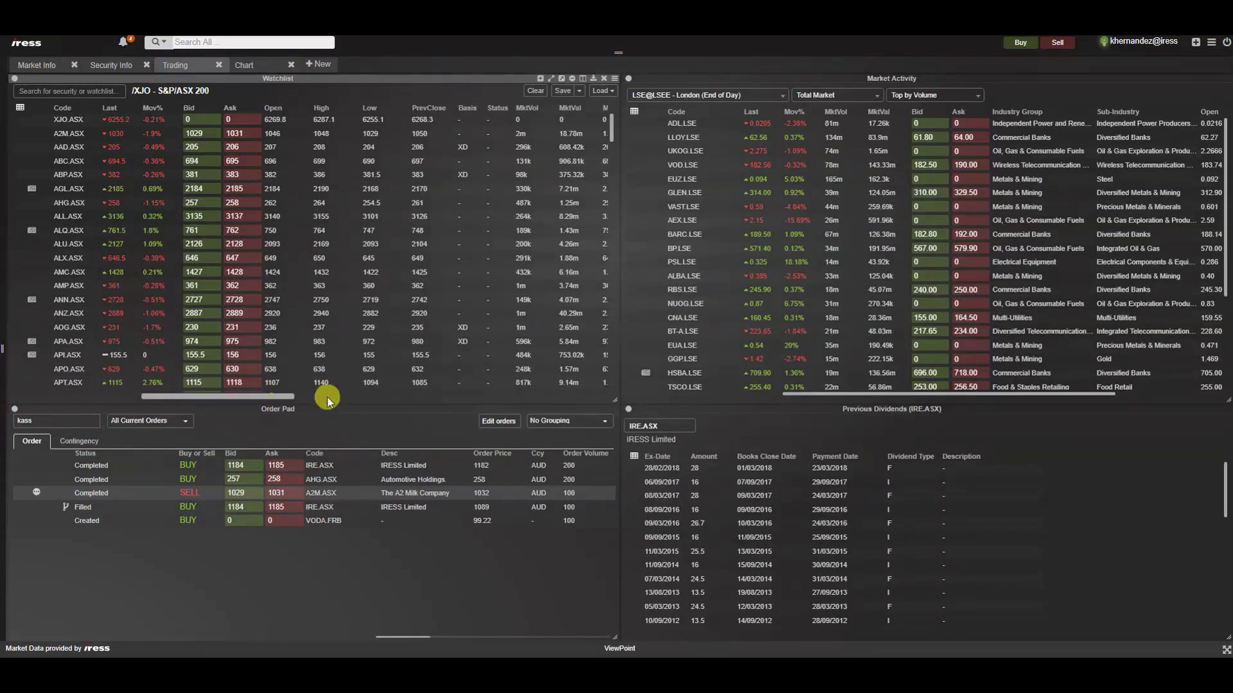
- Scroll across the Watchlist columns, then select Bid in Market Activity's column configuration
drag(369, 397, 215, 396)
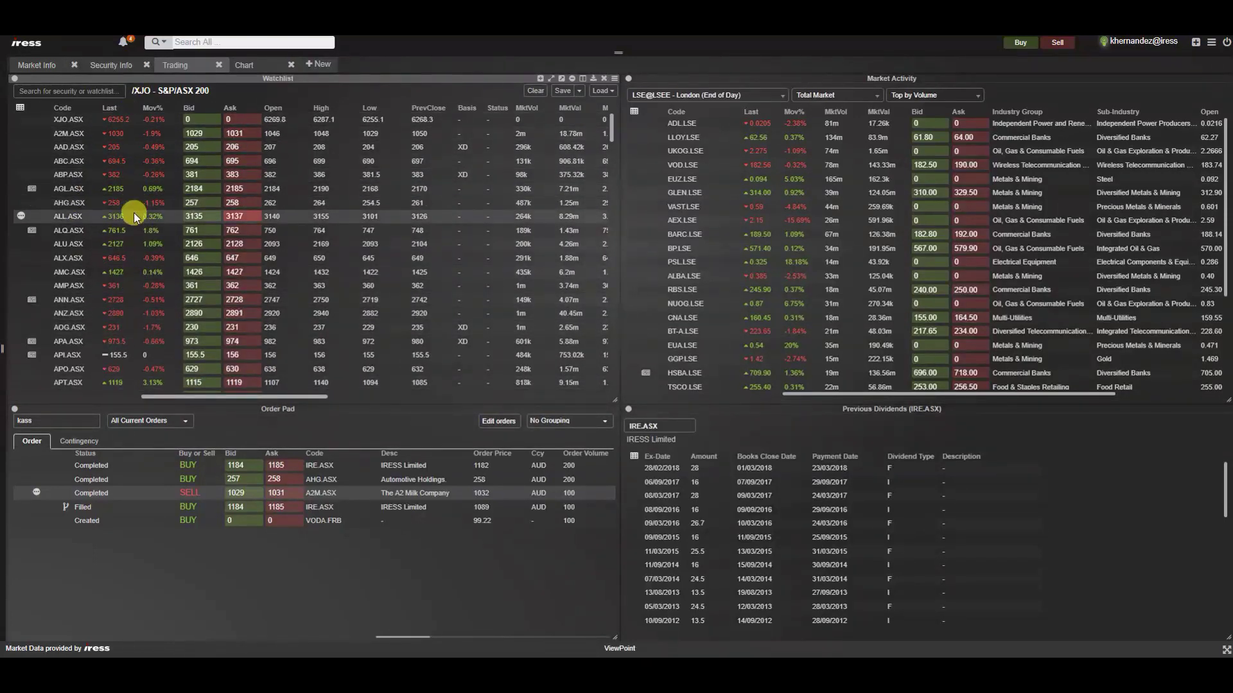
drag(278, 395, 248, 394)
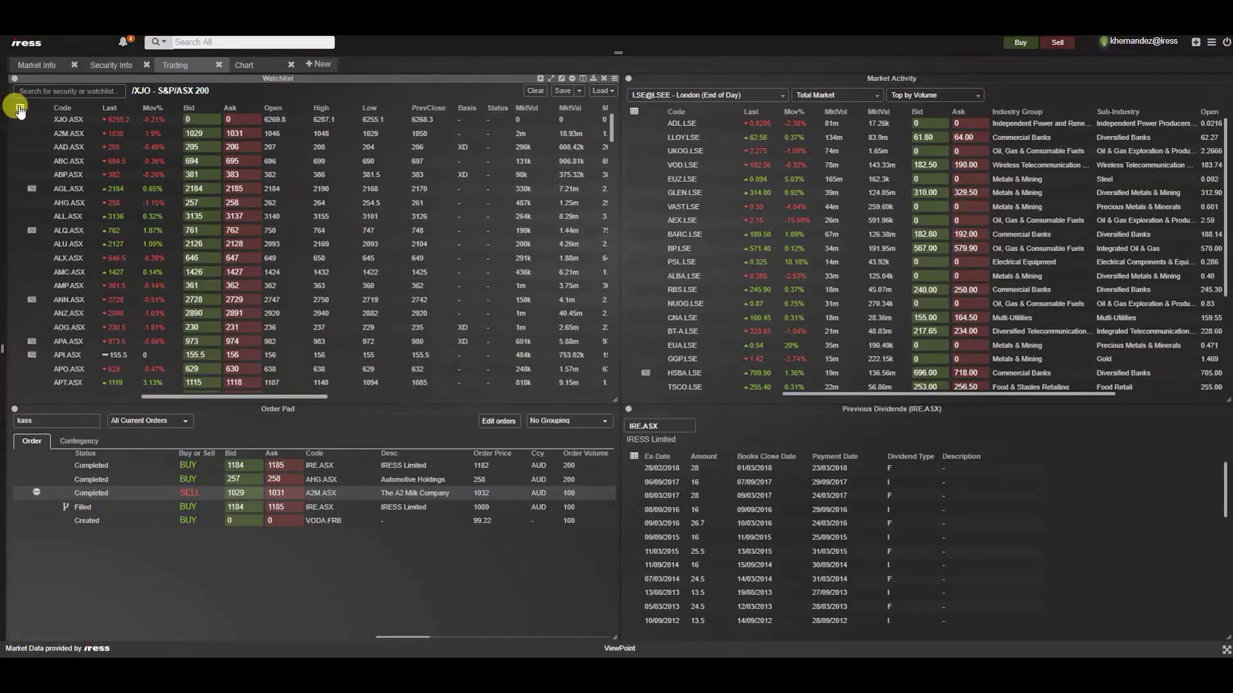
click(633, 114)
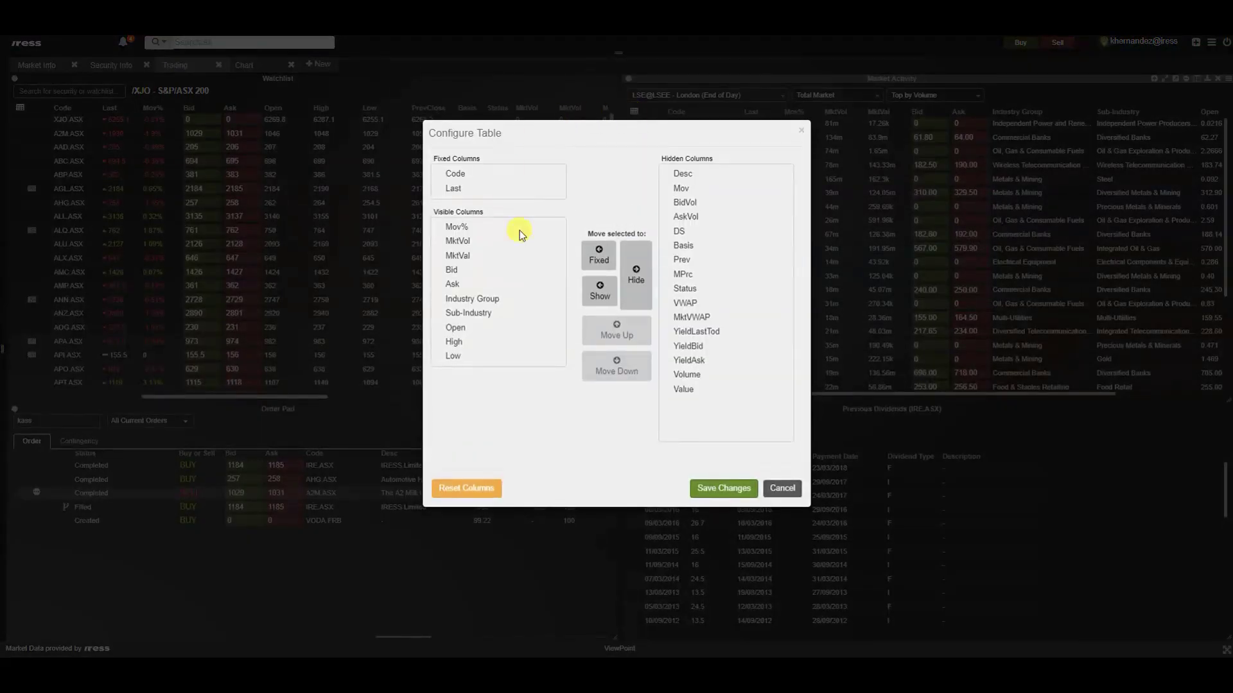
click(546, 269)
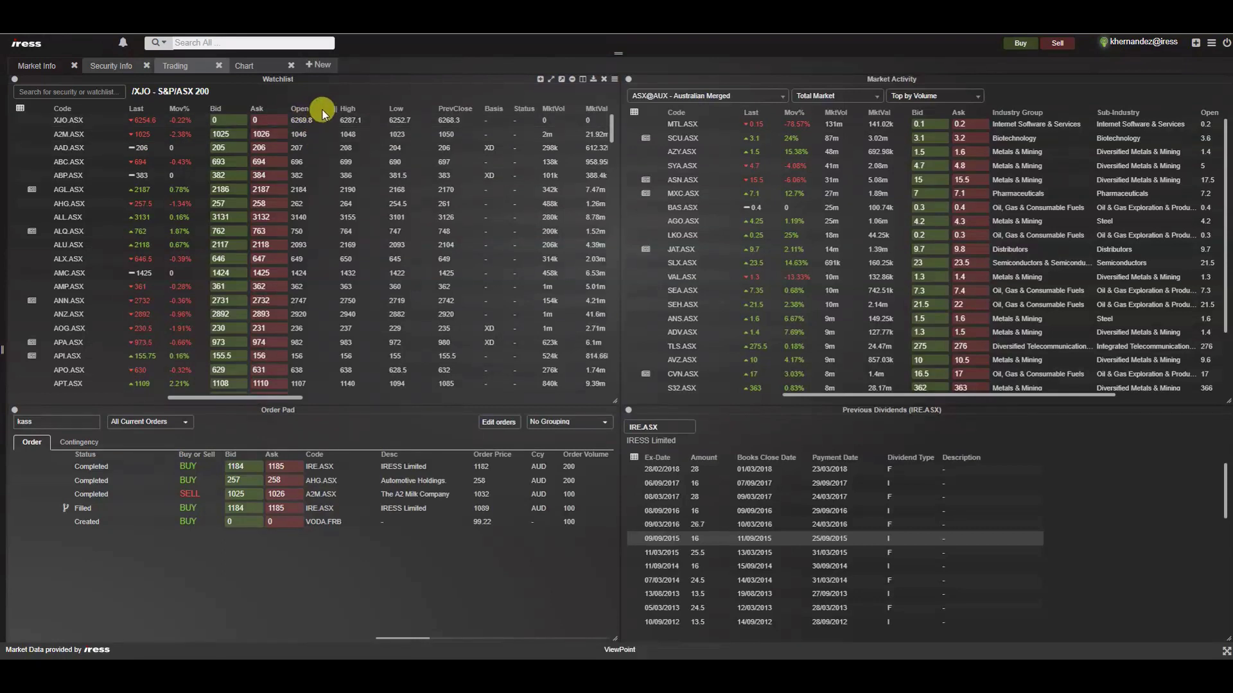
- Narrow the Open column, sort the Watchlist by Open descending, and drag a header past Low
drag(328, 110, 319, 109)
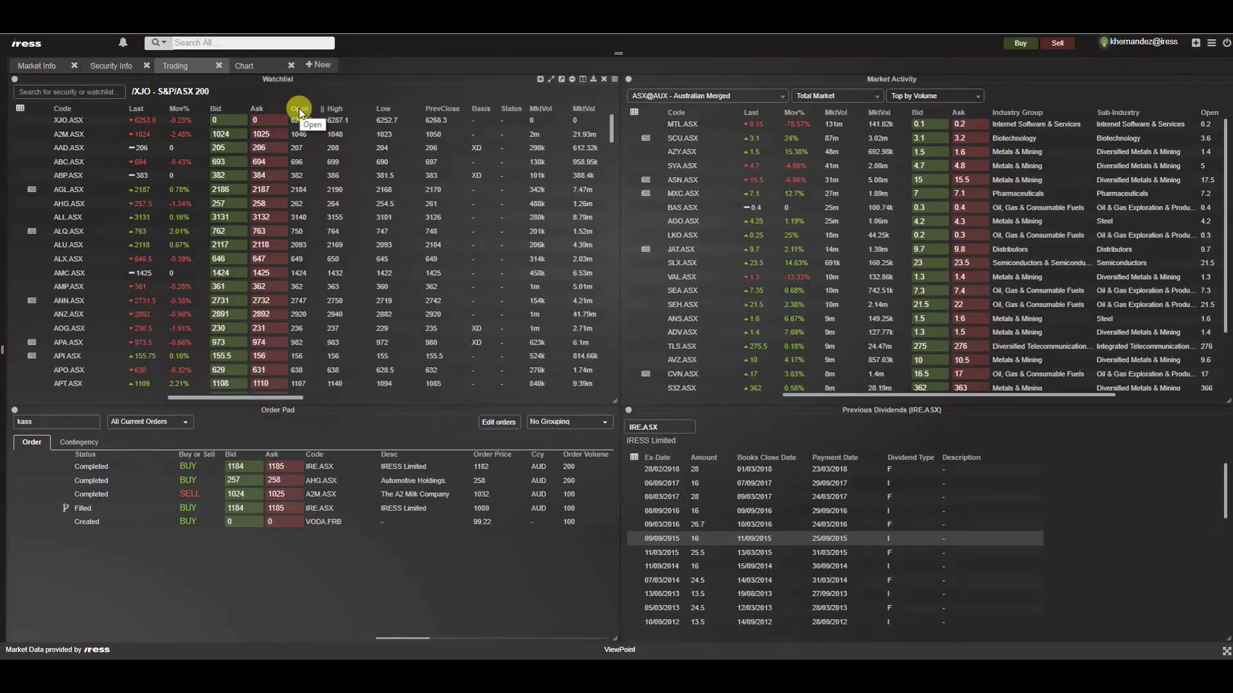
click(300, 110)
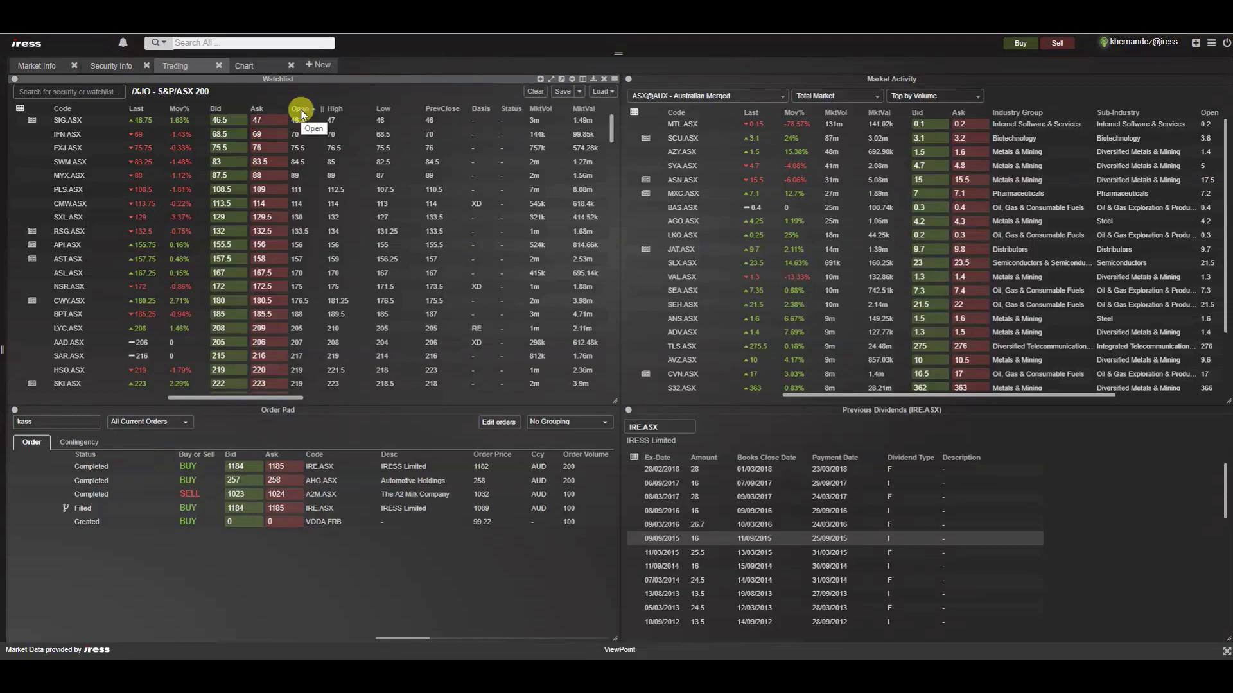
click(302, 109)
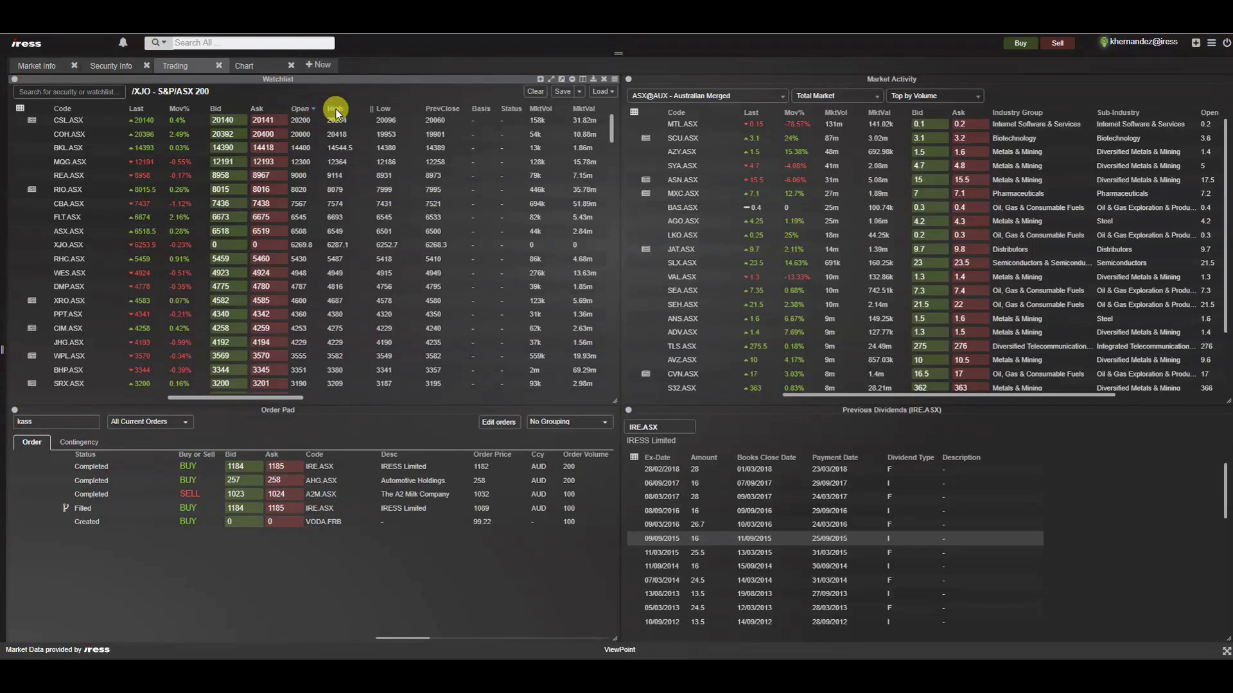
mouse_move(376, 112)
mouse_down()
mouse_move(397, 111)
mouse_move(360, 113)
mouse_up()
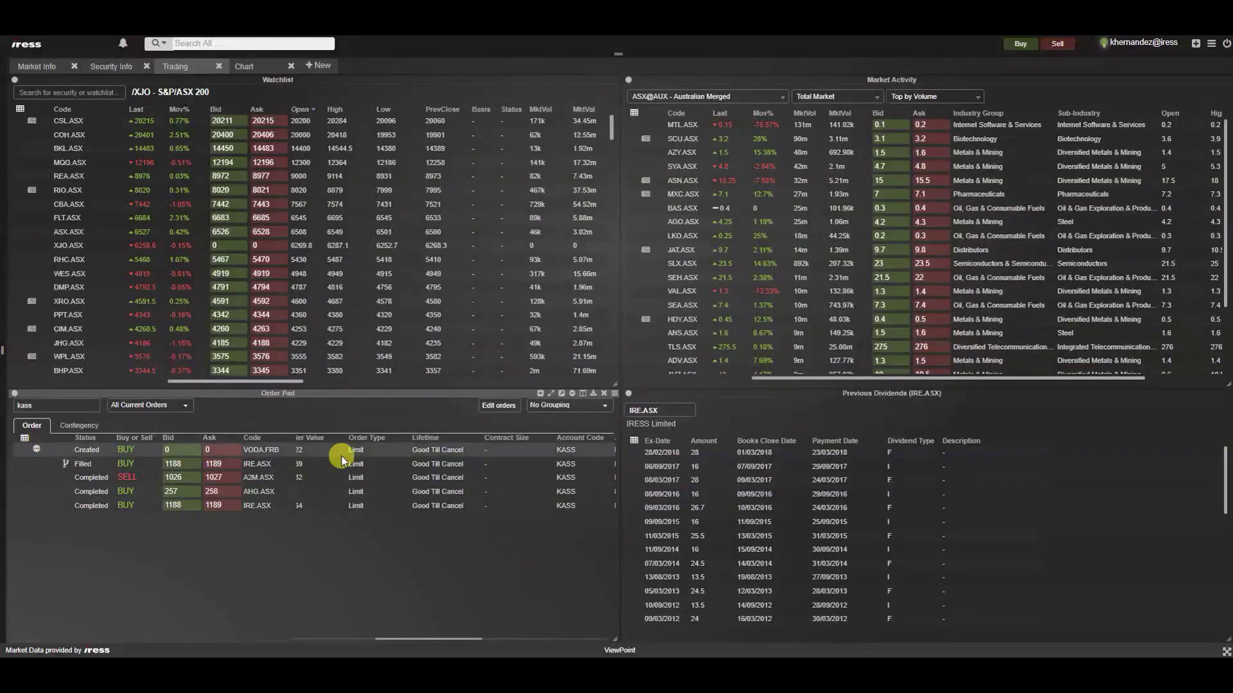
- Maximize the Order Pad to fill the workspace
click(551, 399)
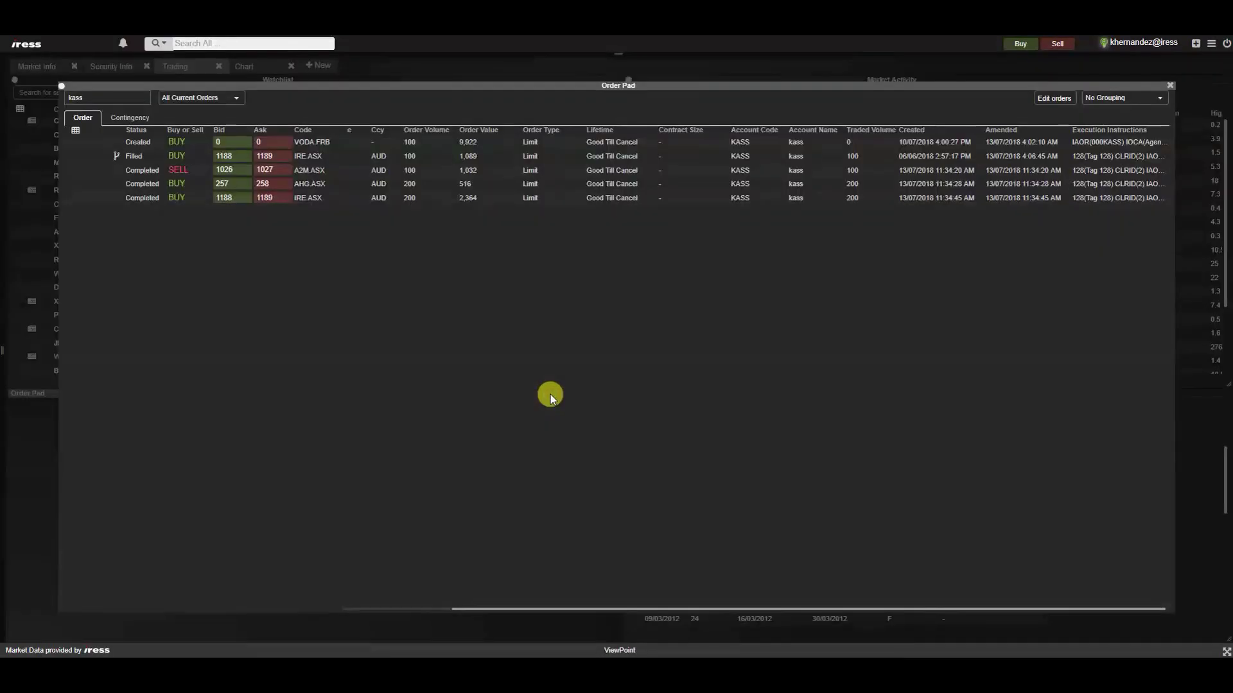
- In the Order Pad's column configuration, move Status Description from hidden to visible columns
click(75, 133)
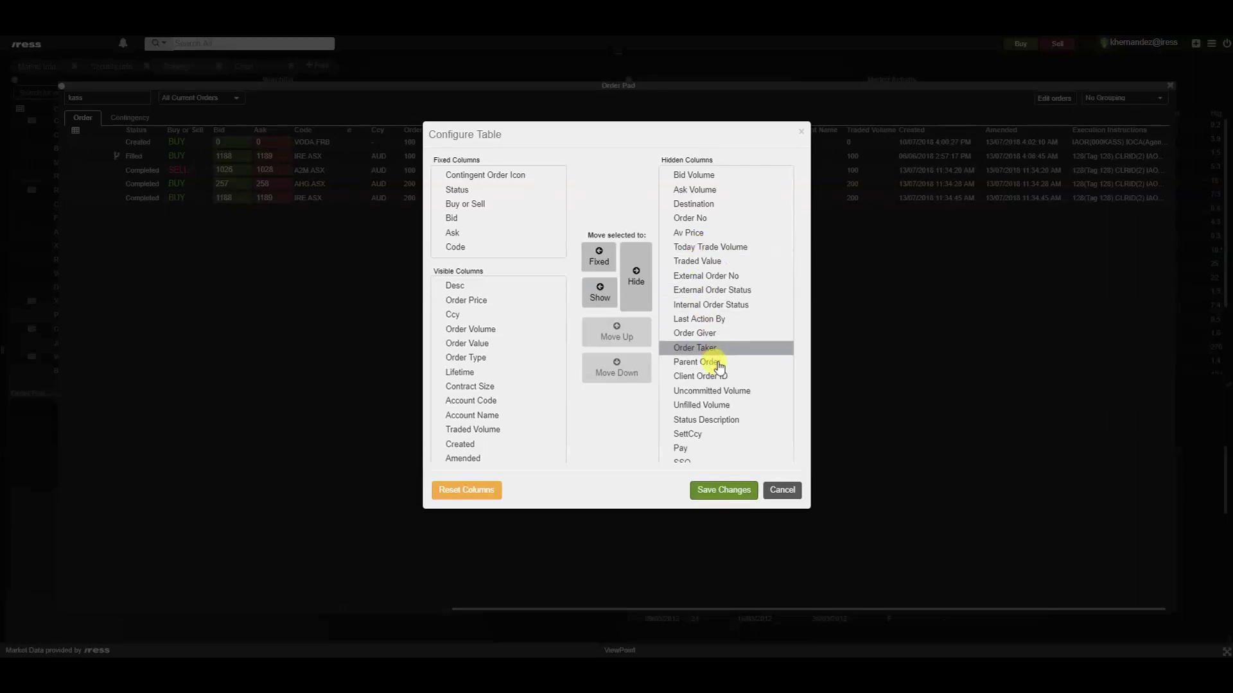
click(733, 424)
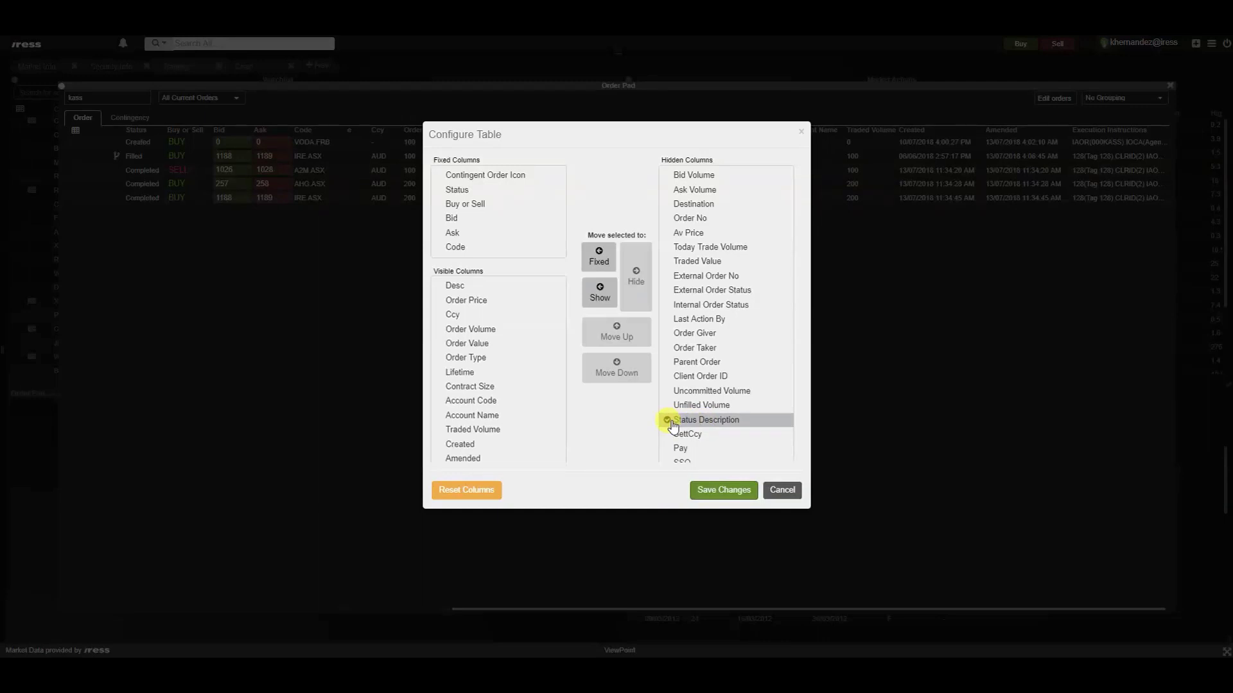
click(599, 300)
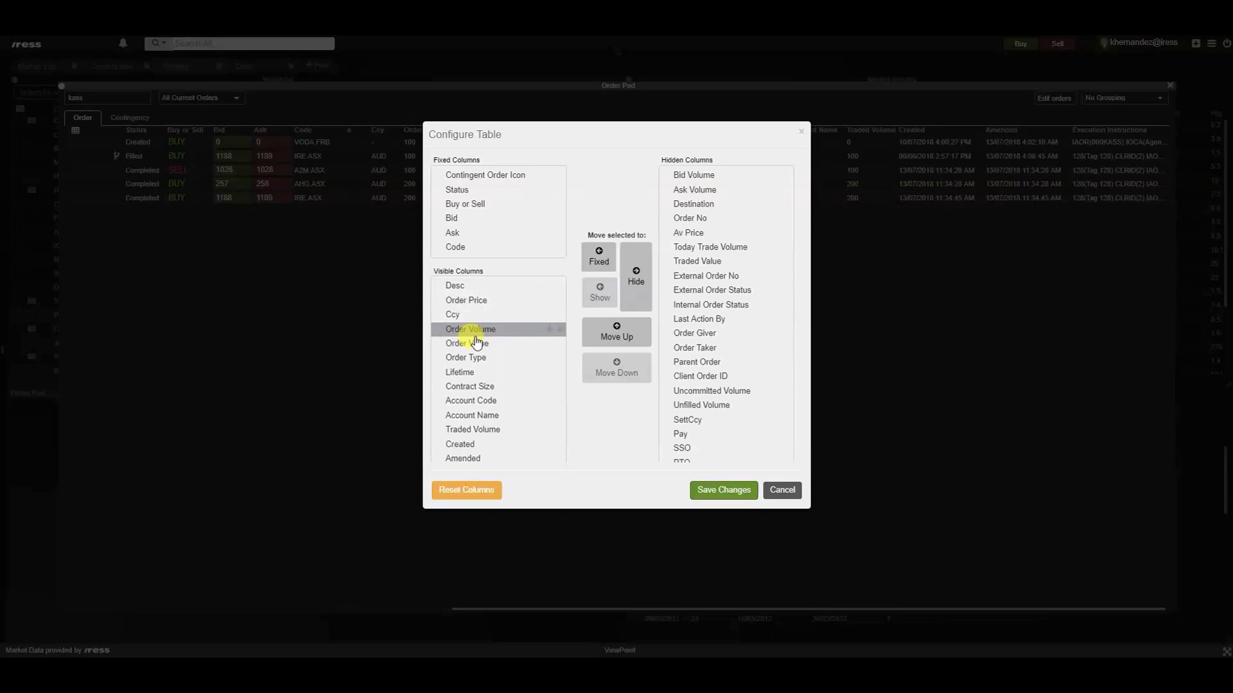
- Move Status Description up the visible list until it sits right after Lifetime
scroll(475, 340, down, 1)
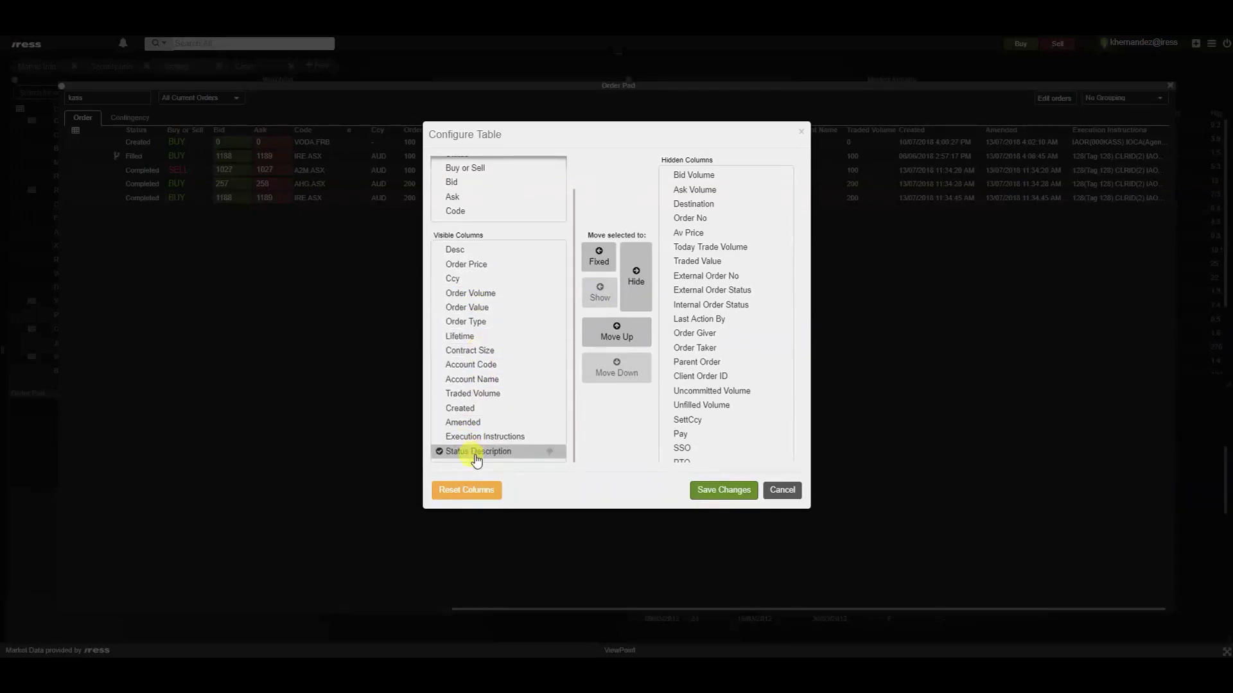
click(549, 452)
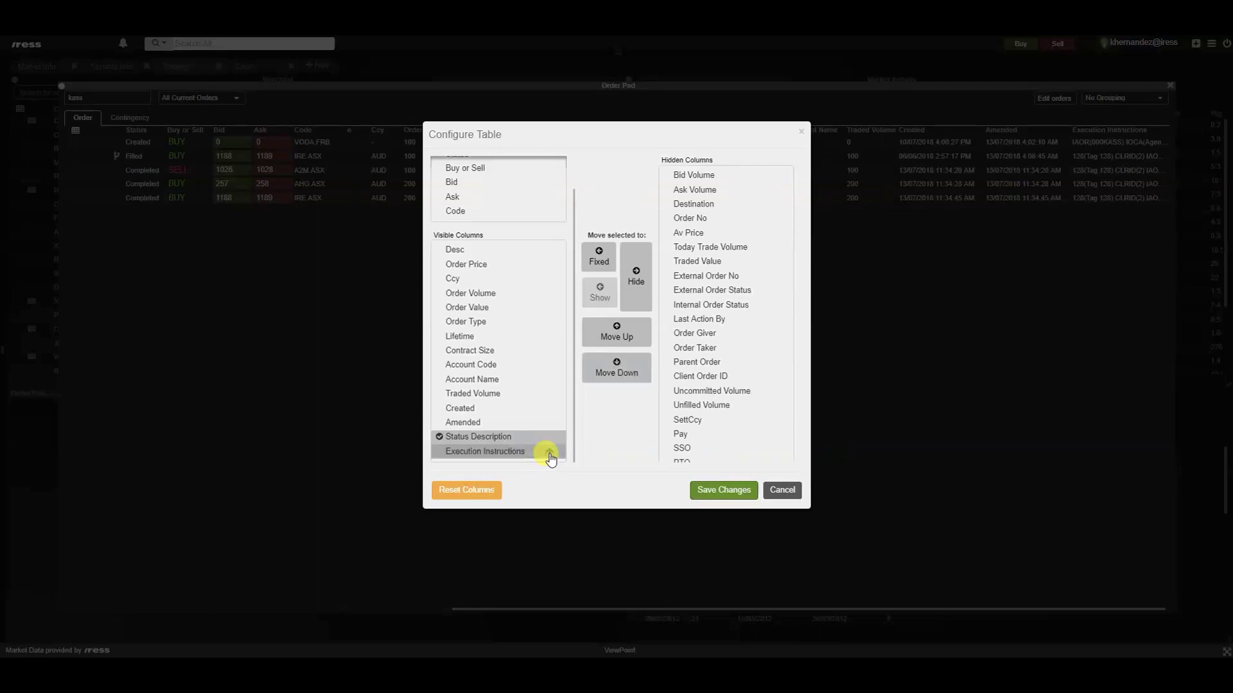
click(550, 439)
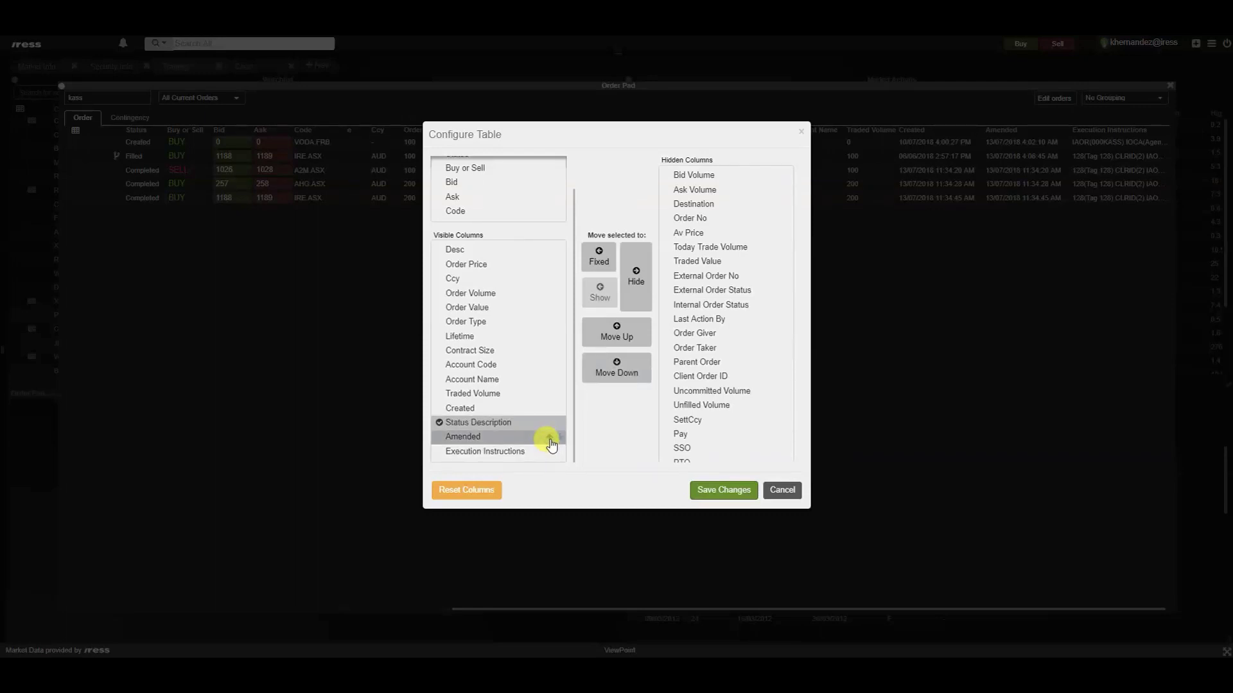
click(616, 334)
click(617, 334)
click(616, 334)
click(617, 334)
click(616, 334)
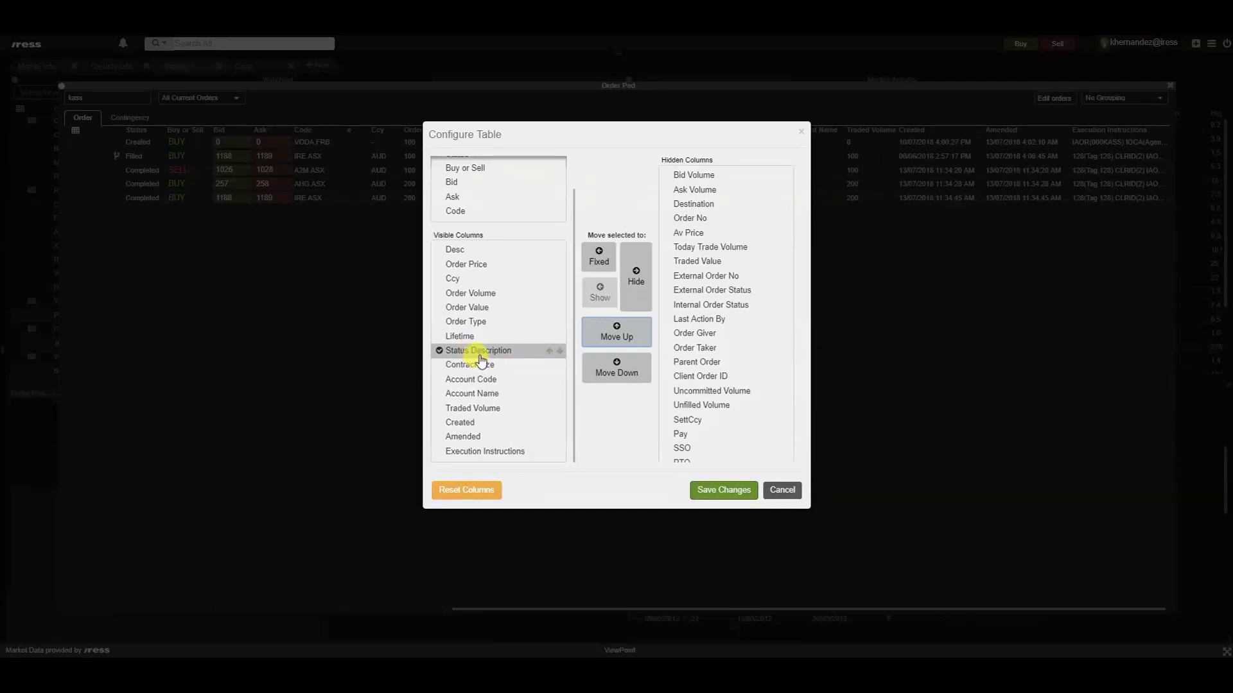
- Deselect Status Description and hide the Contract Size column
click(440, 353)
click(440, 353)
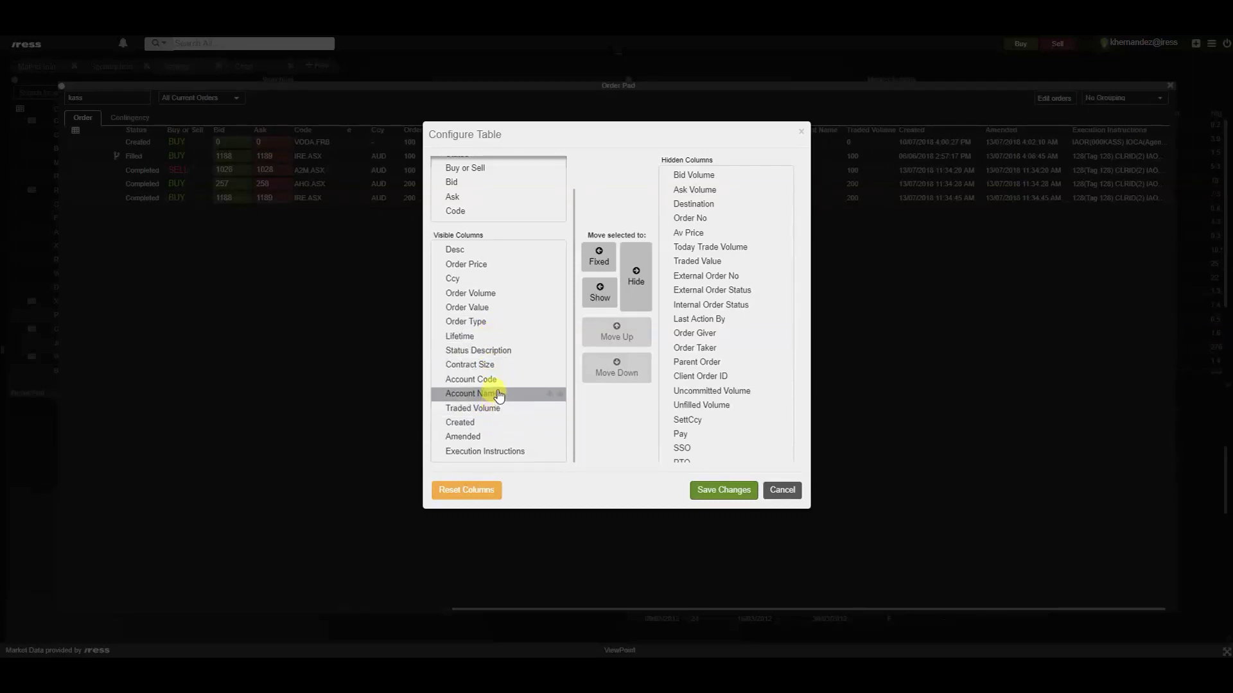
click(488, 365)
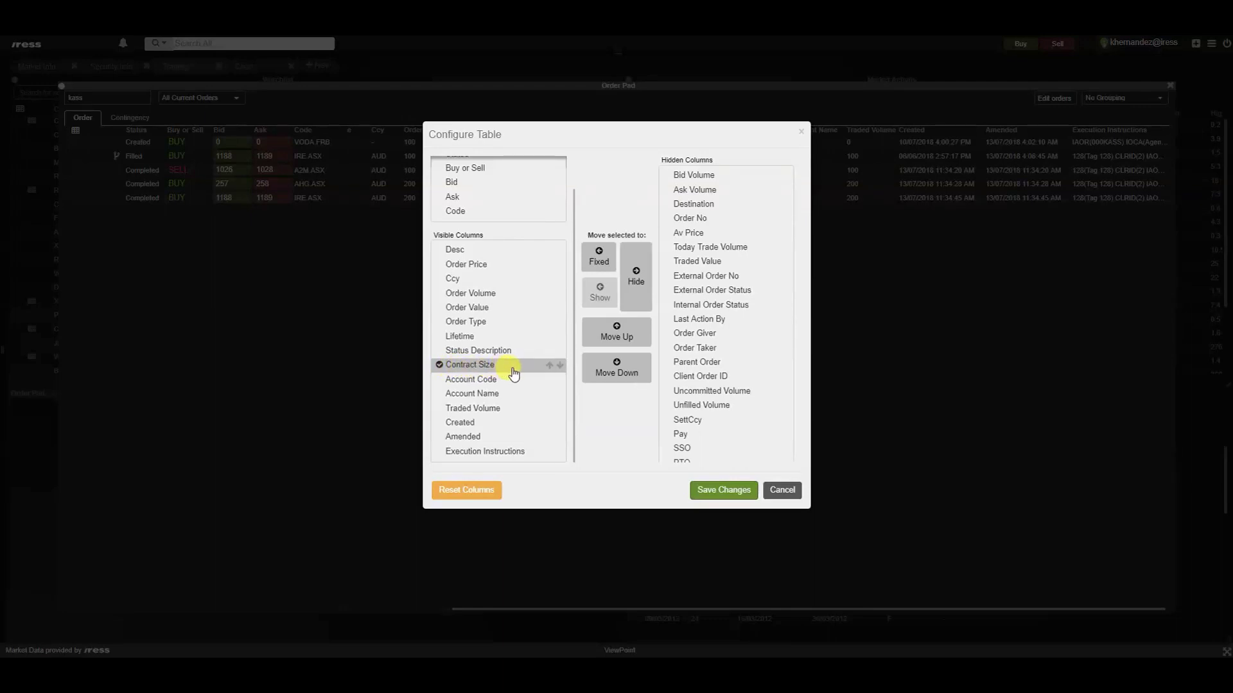
click(639, 280)
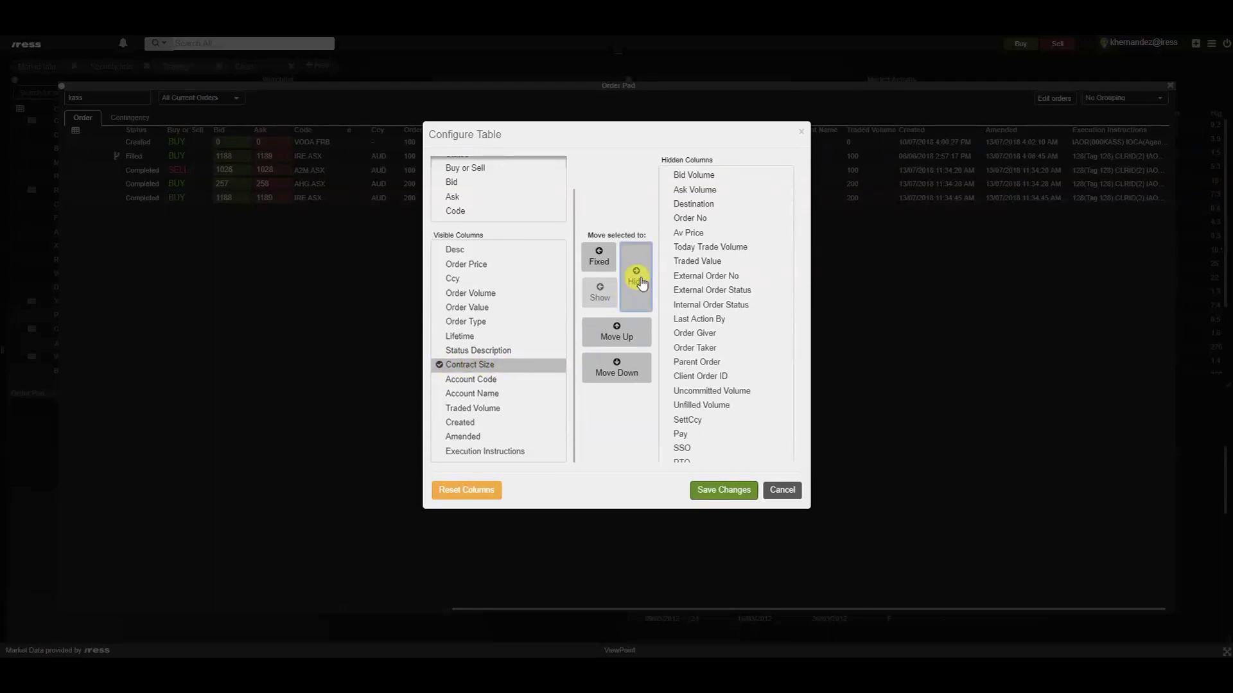
scroll(750, 321, down, 3)
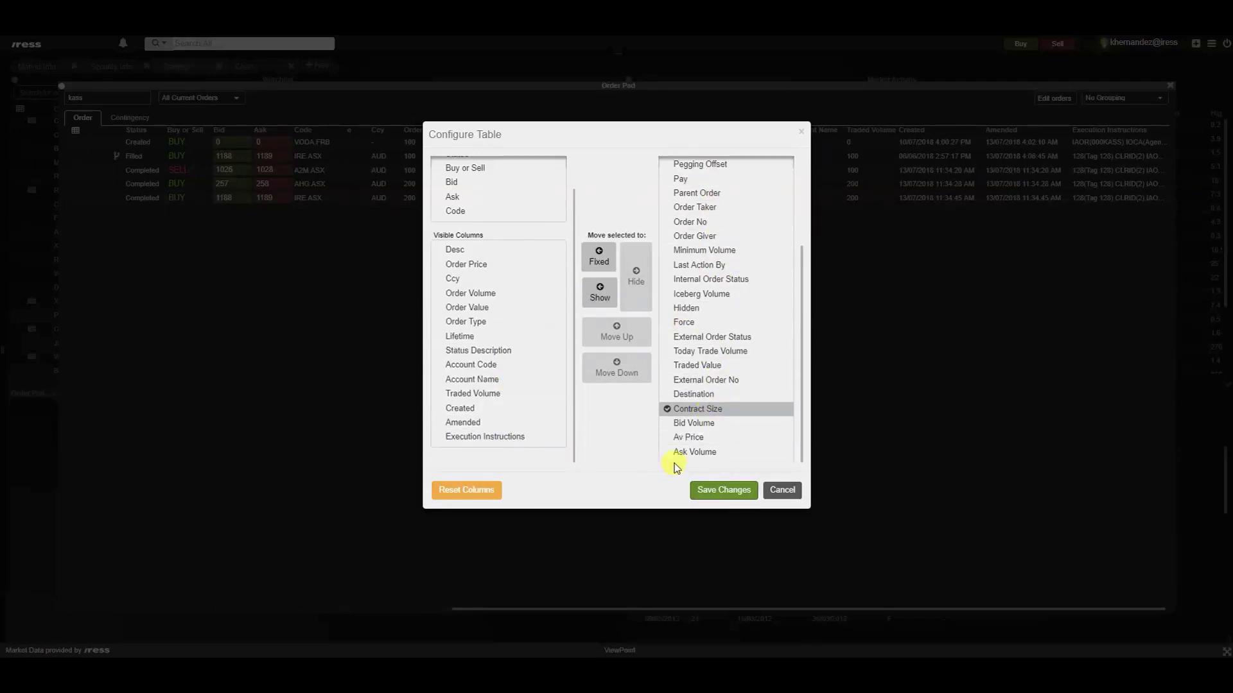
- Save the new Order Pad column layout and scroll the Order Pad to check it
click(707, 494)
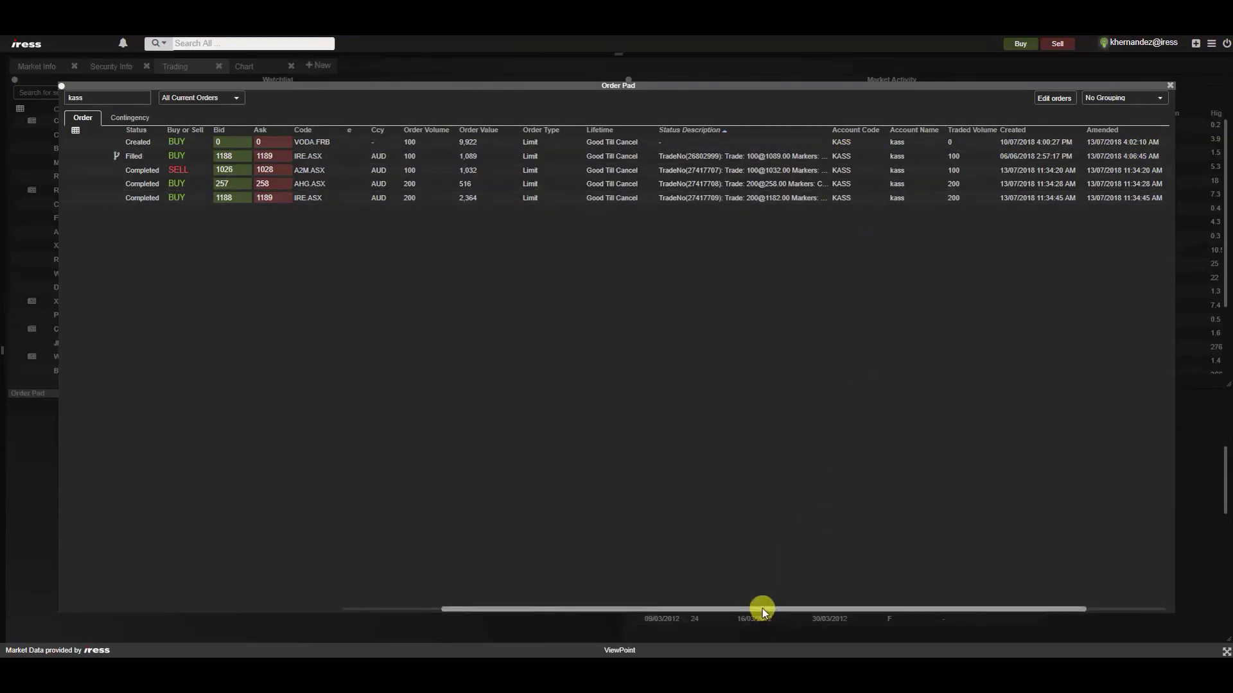
drag(763, 609, 927, 608)
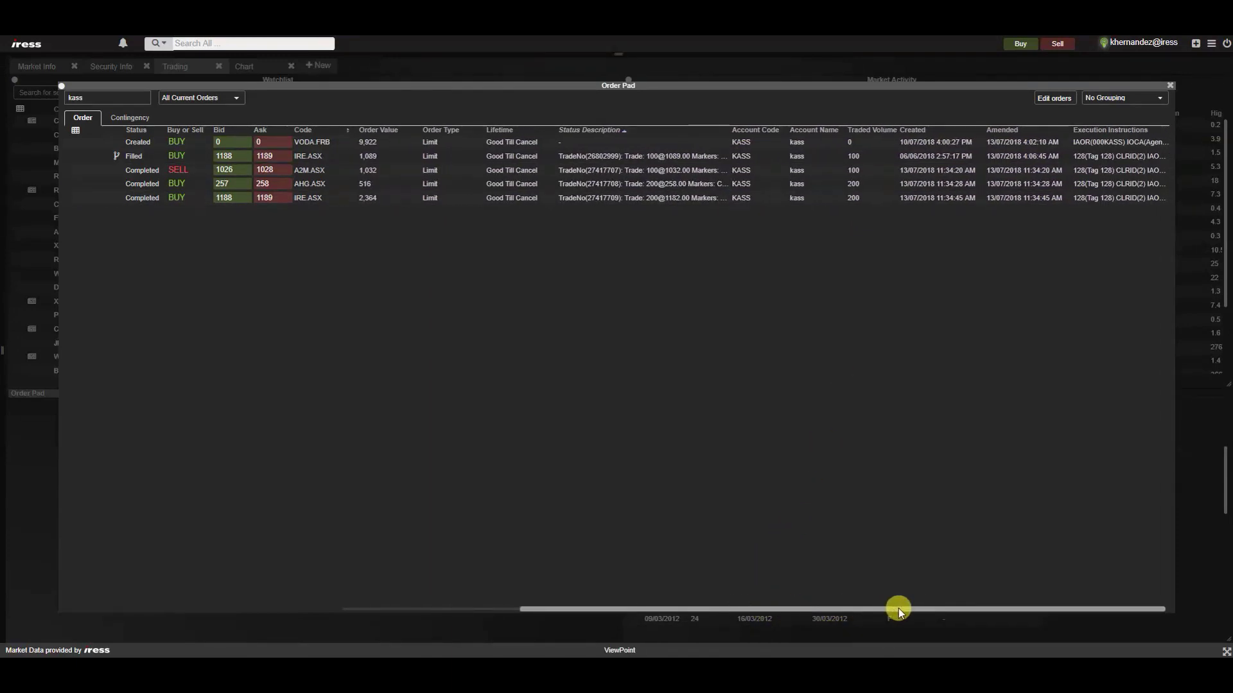
drag(734, 603, 683, 595)
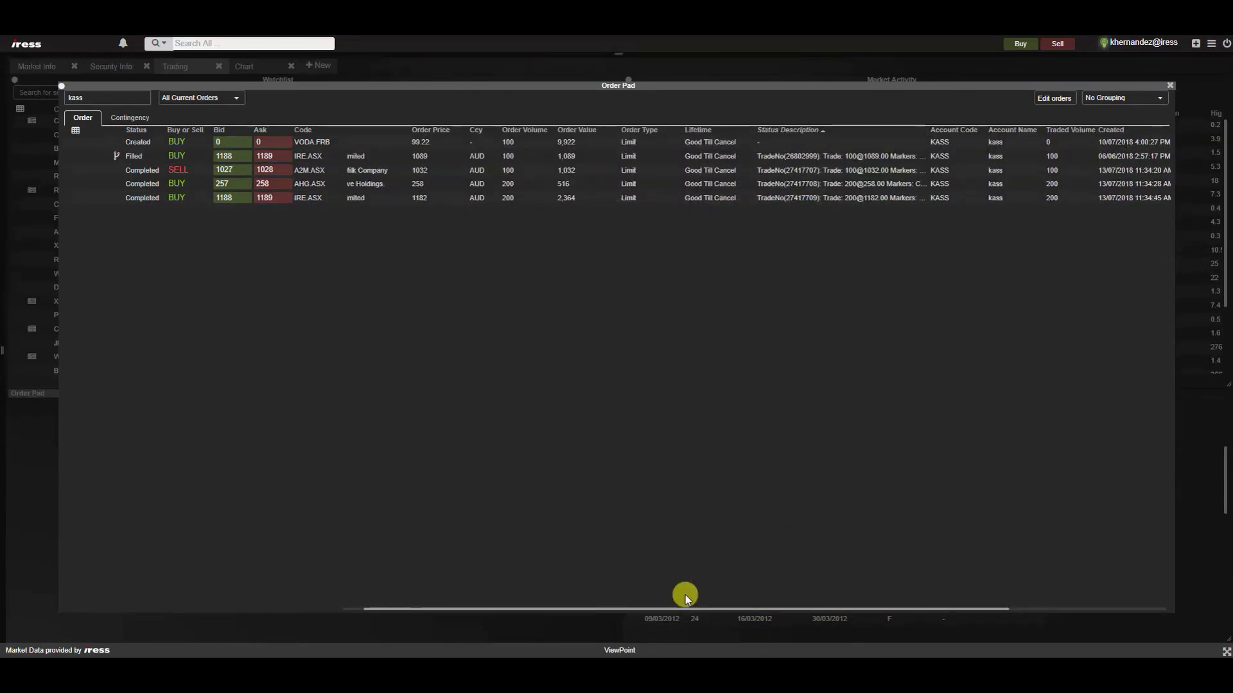
- Reopen and cancel the column configuration, then restore the Order Pad to the four-panel layout
click(75, 131)
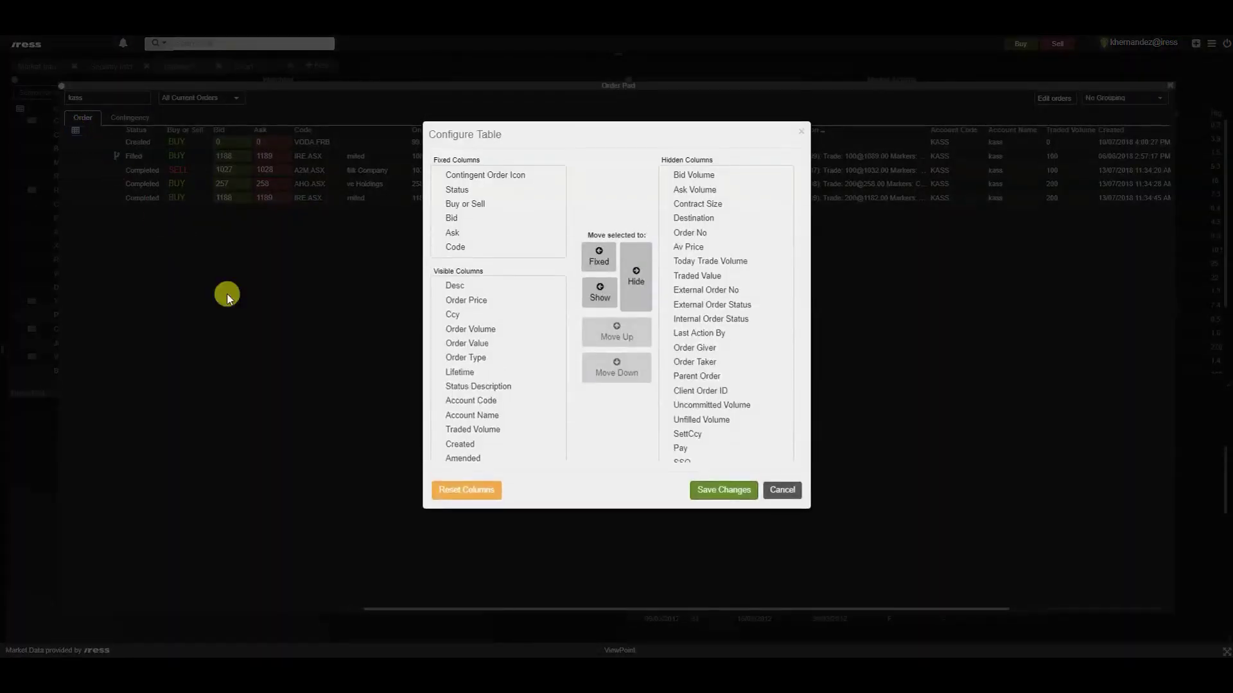
click(777, 492)
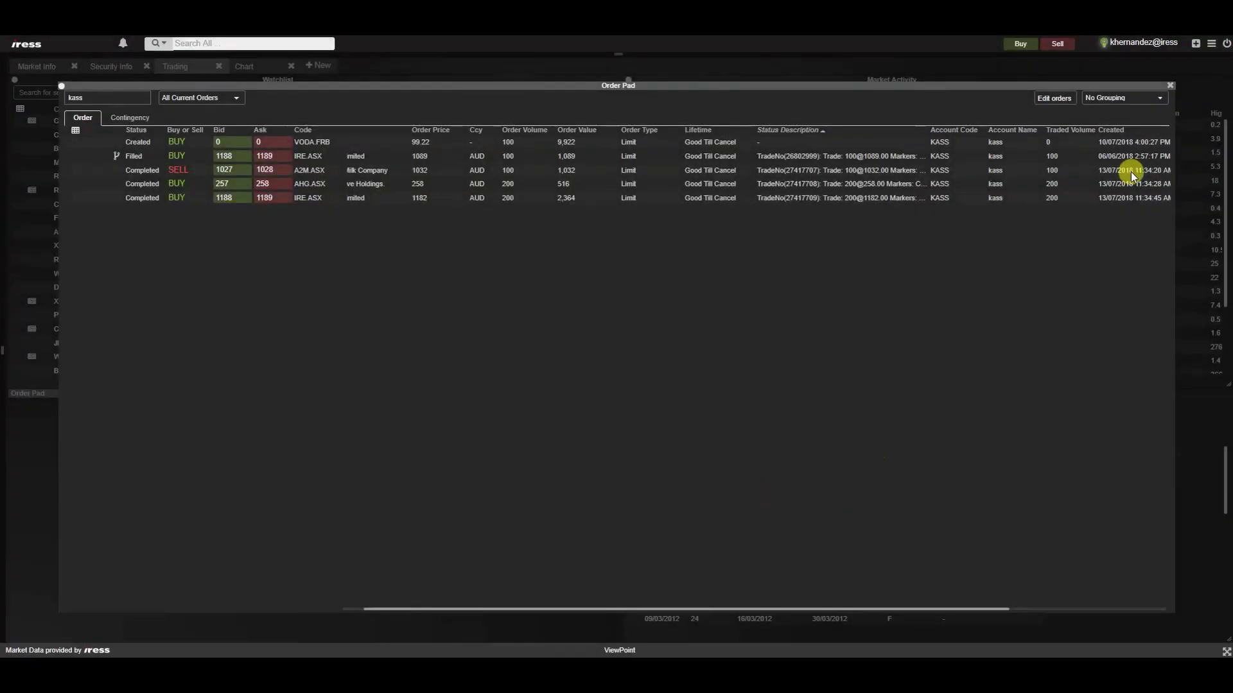
click(1171, 86)
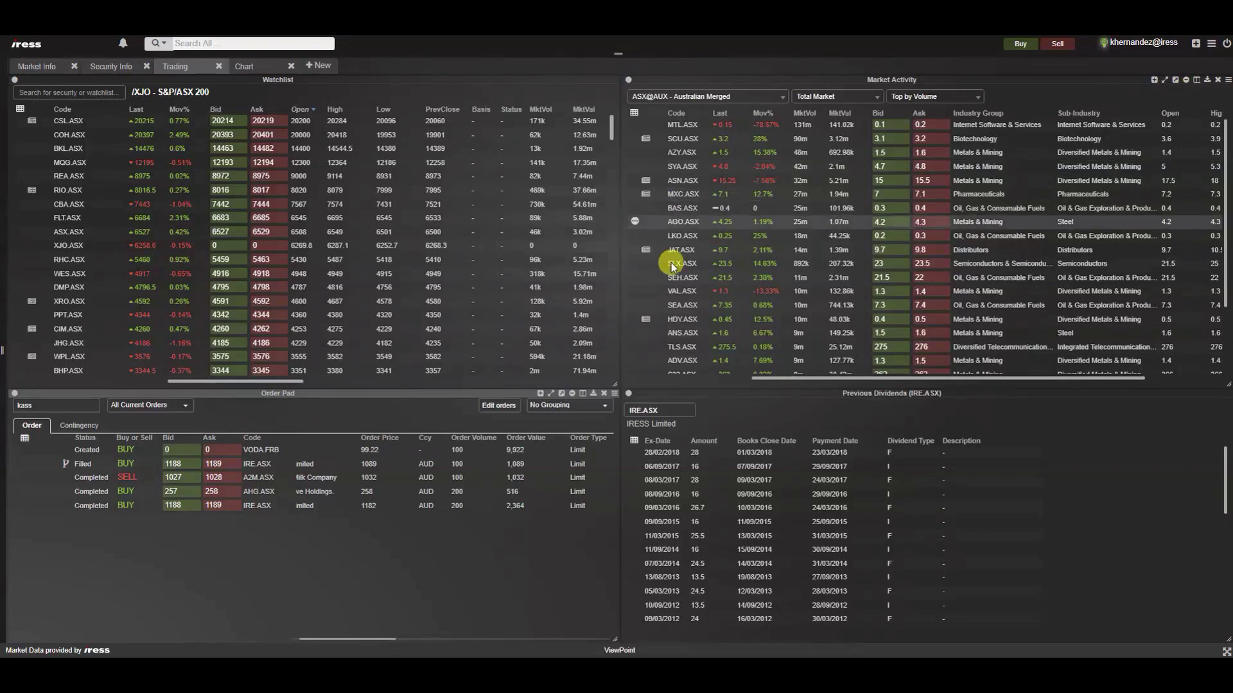